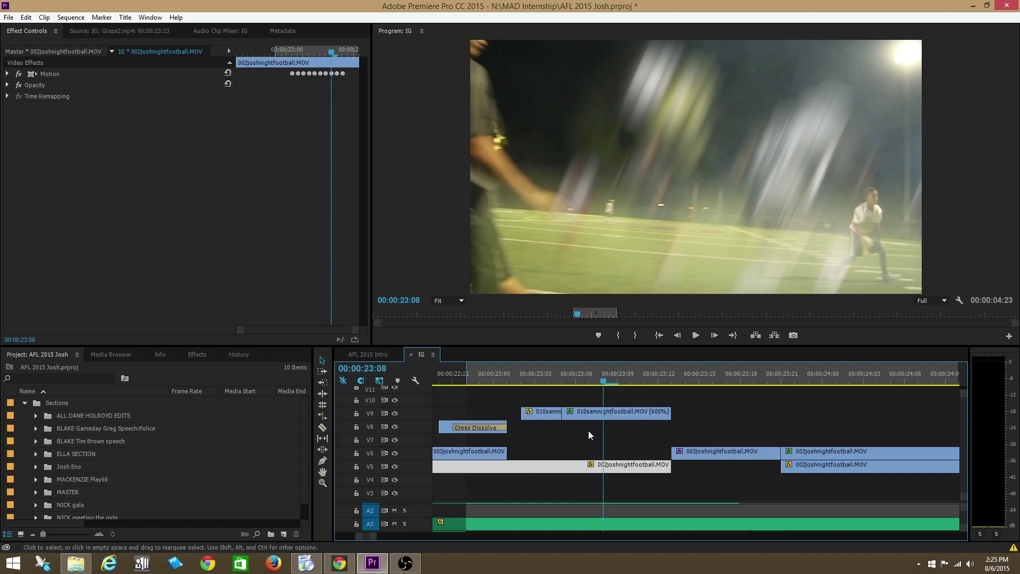
# Select the 600% 010samnightfootball.MOV clip on V9 and examine its Directional Blur between the keyframes at 00:00:23:06 and 00:00:23:11
pyautogui.click(725, 378)
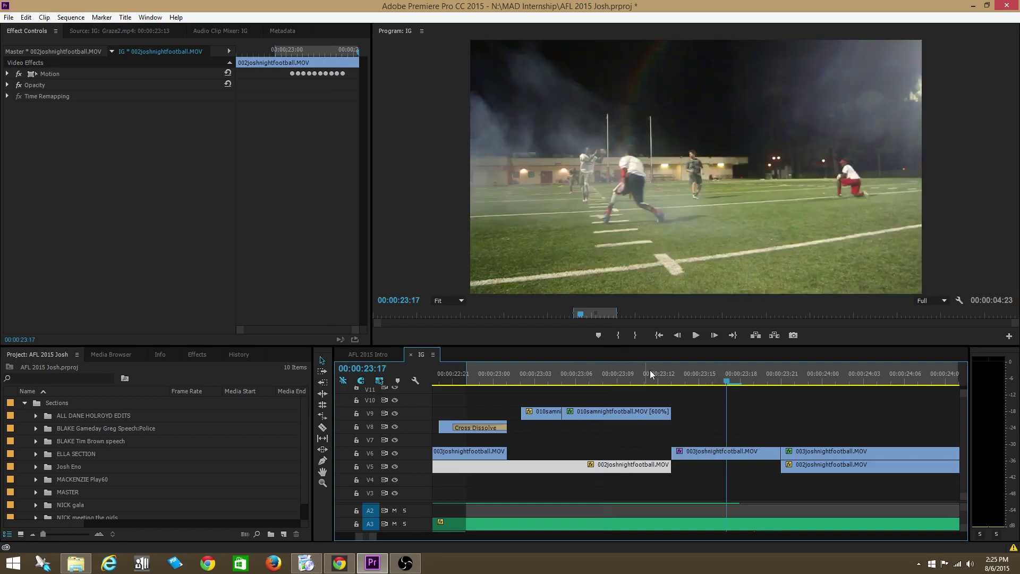
pyautogui.click(611, 381)
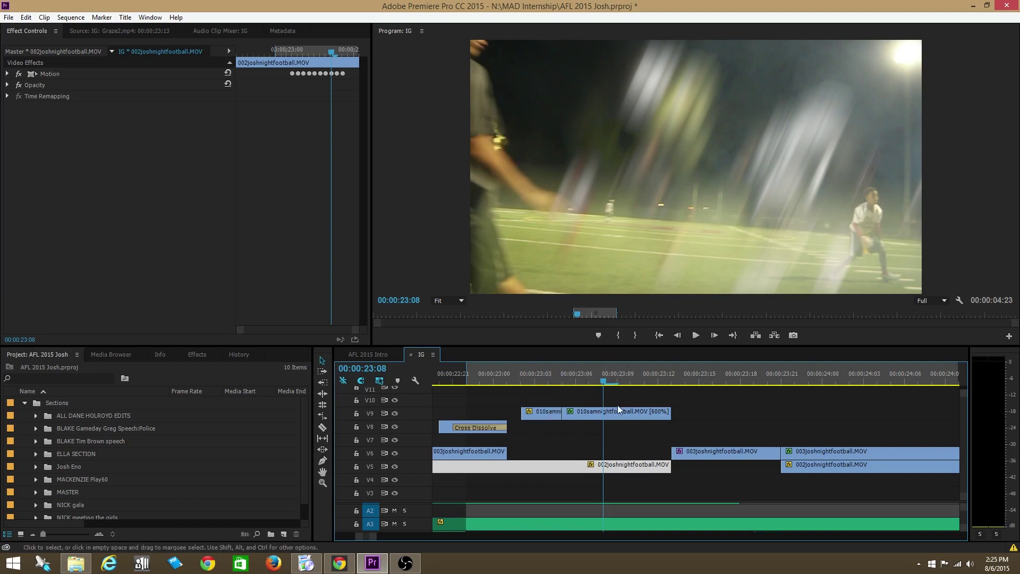
pyautogui.click(611, 385)
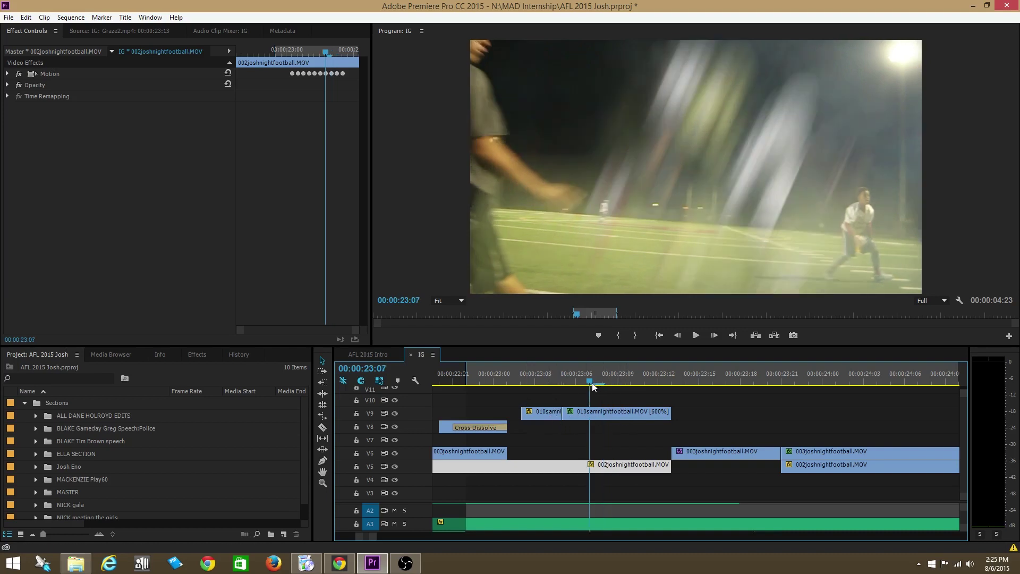
pyautogui.click(615, 417)
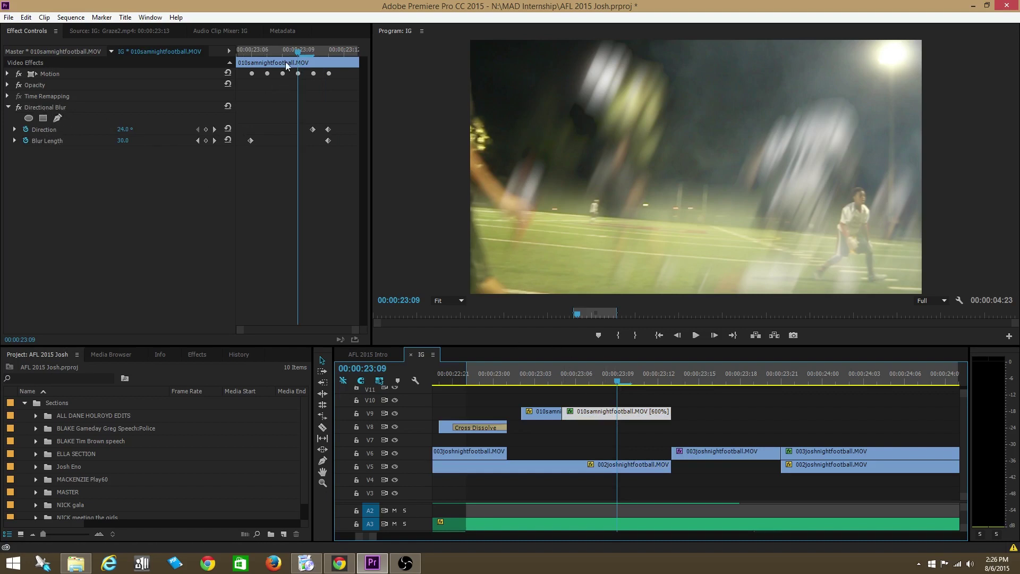
pyautogui.moveTo(295, 52); pyautogui.dragTo(252, 51)
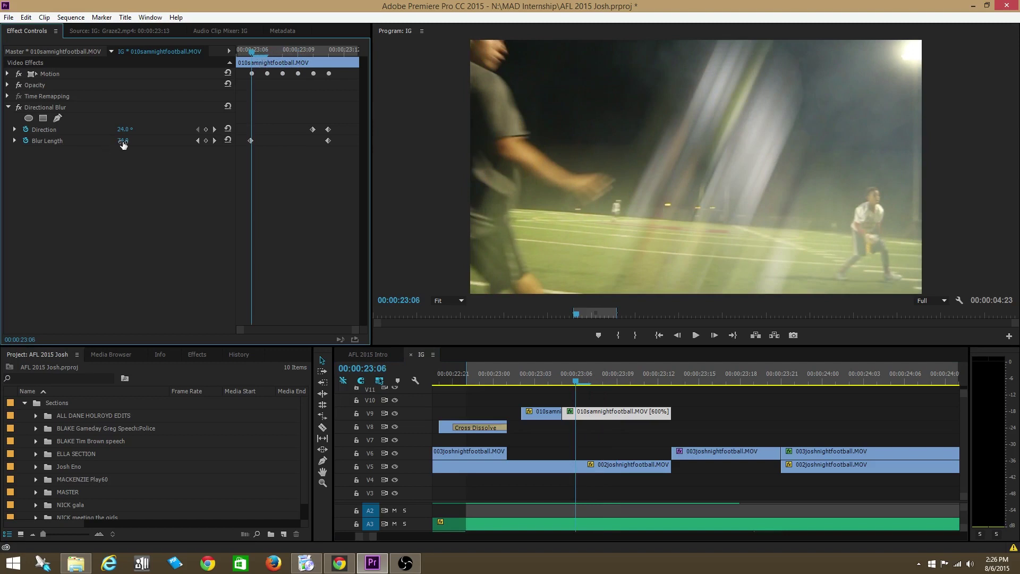
pyautogui.click(284, 51)
pyautogui.moveTo(285, 54); pyautogui.dragTo(328, 51)
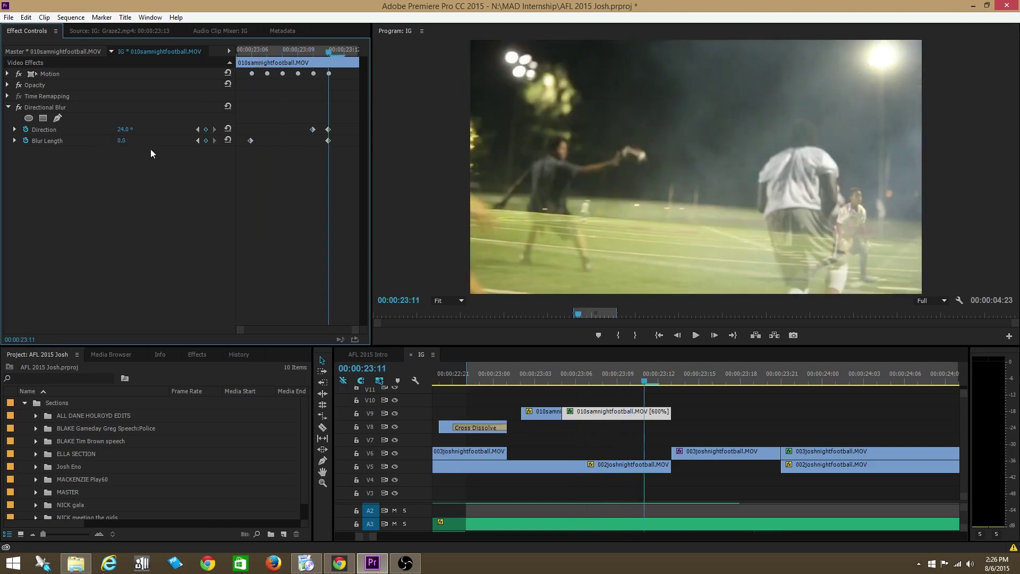
pyautogui.moveTo(319, 51); pyautogui.dragTo(253, 51)
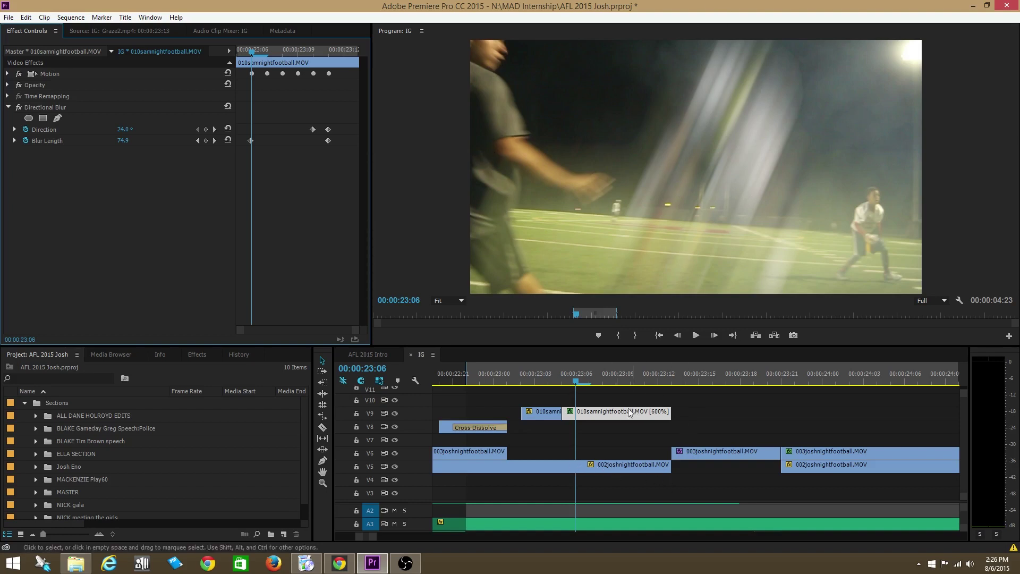
pyautogui.moveTo(251, 54); pyautogui.dragTo(326, 61)
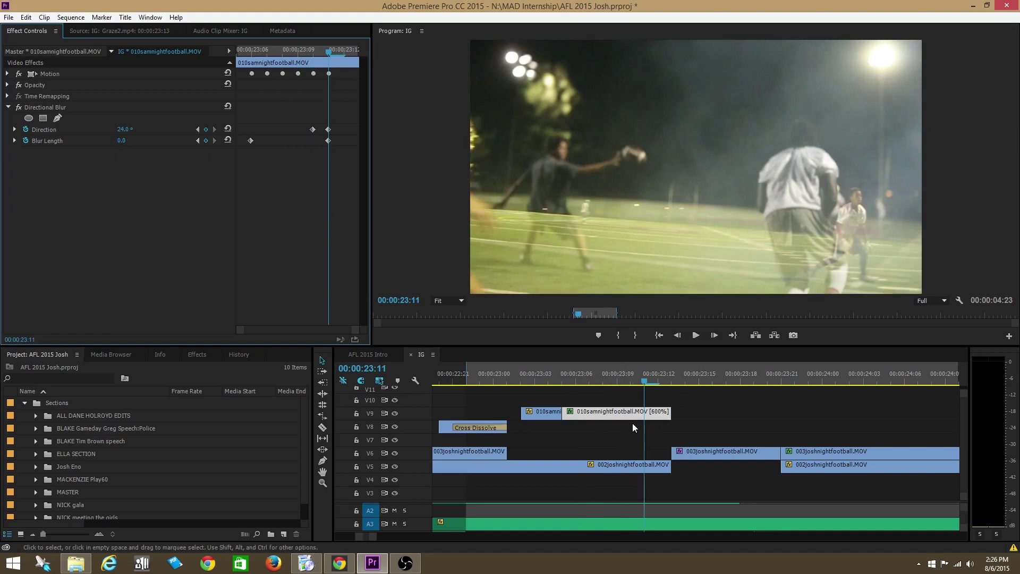
# Inspect the Opacity settings and blend mode of the 600% 010samnightfootball.MOV clip, and collapse them again
pyautogui.click(8, 85)
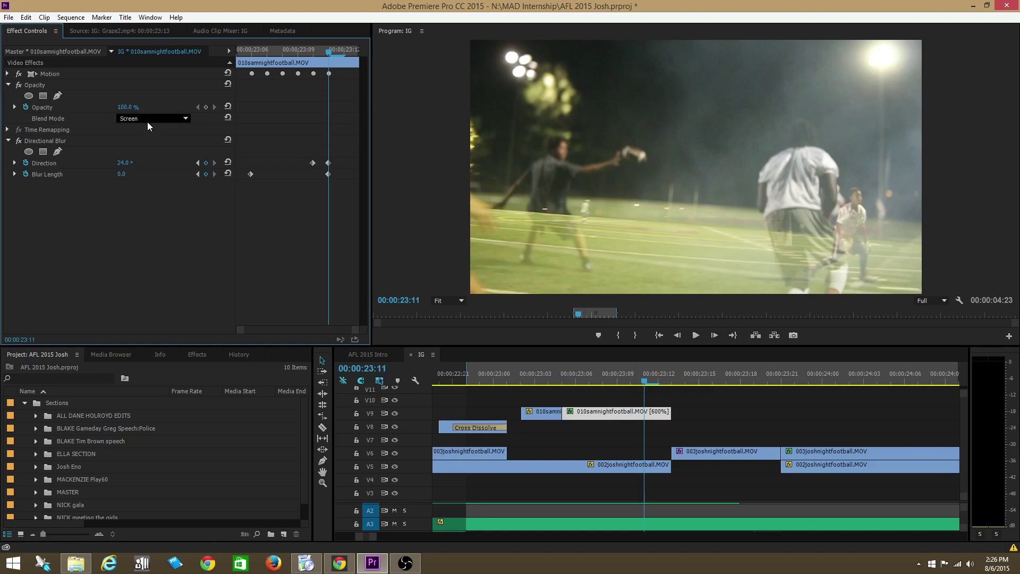
pyautogui.click(15, 107)
pyautogui.click(15, 107)
pyautogui.click(8, 85)
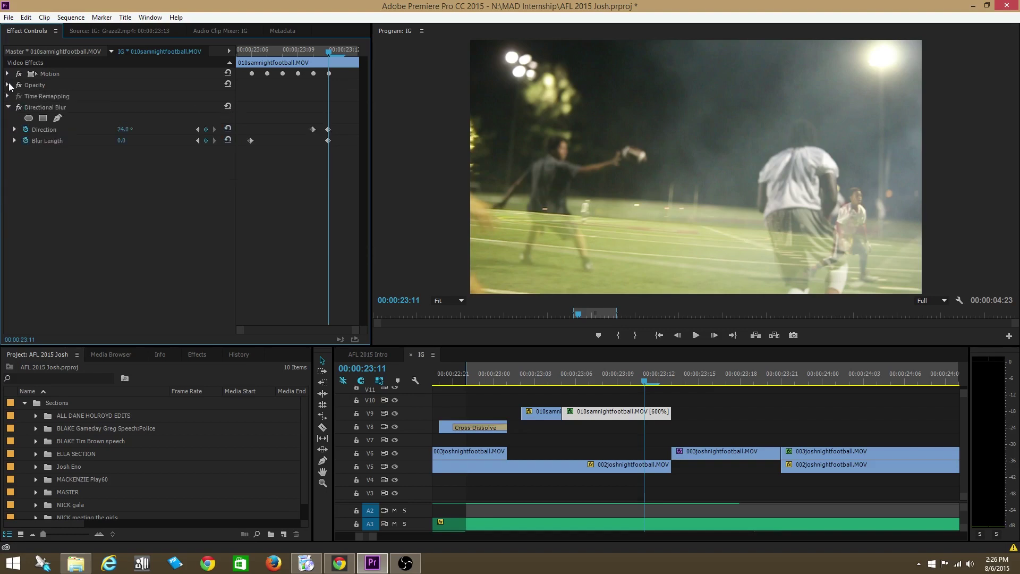
# Hide track V9 and play the sequence from 00:00:23:03 to preview the transition without the overlay clips
pyautogui.click(395, 414)
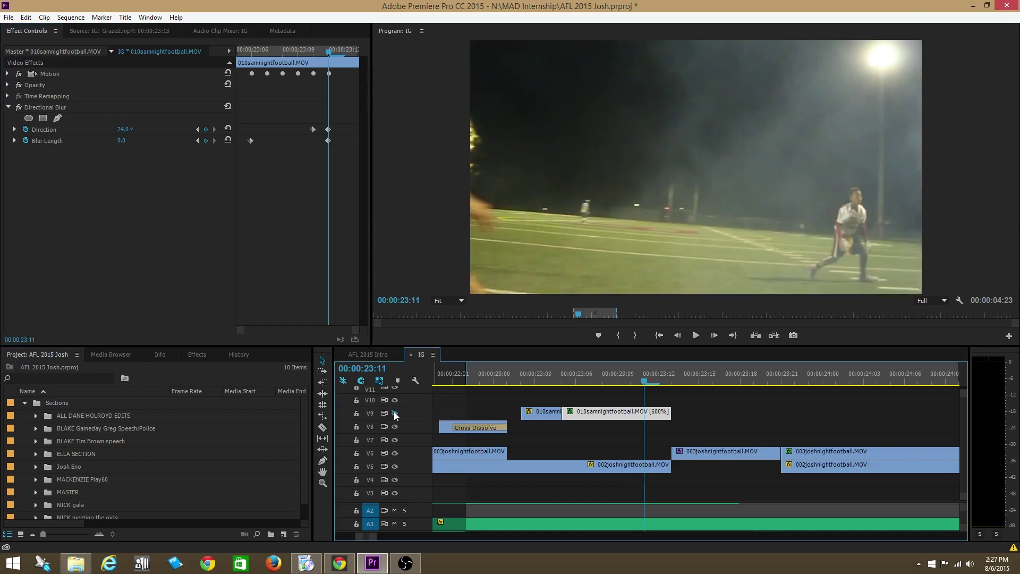
pyautogui.click(394, 413)
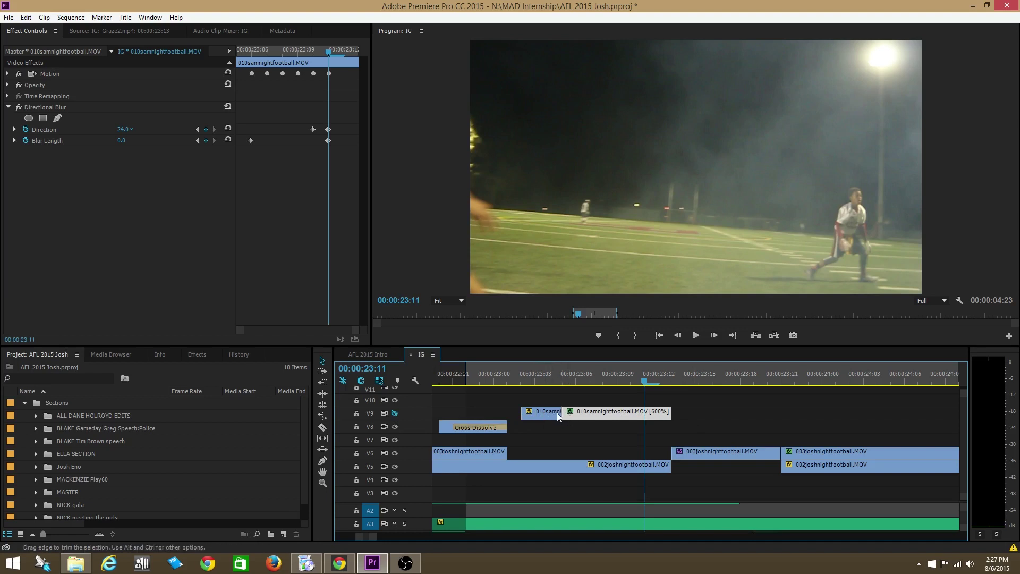
pyautogui.click(636, 372)
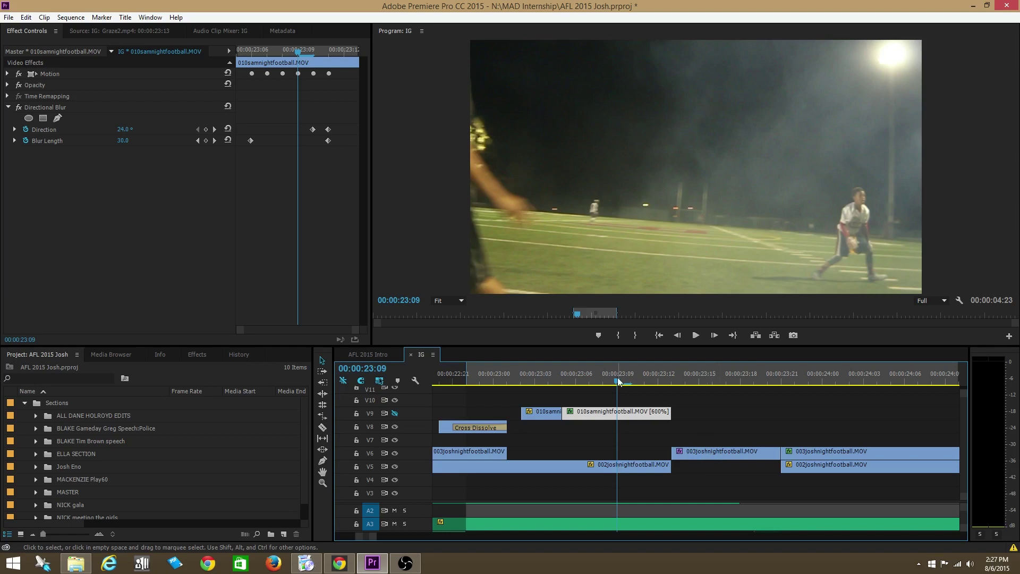
pyautogui.moveTo(617, 377); pyautogui.dragTo(535, 378)
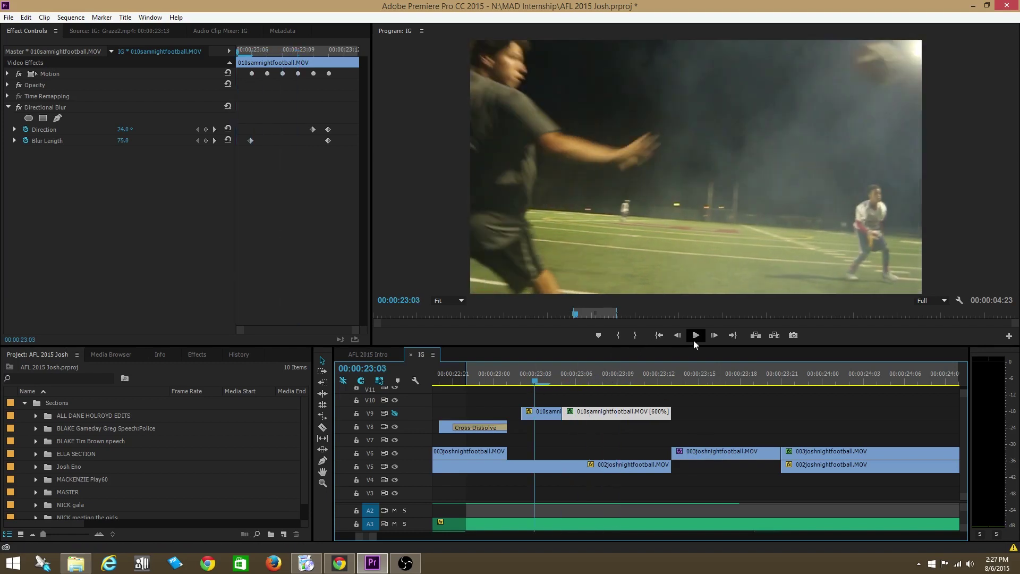
pyautogui.click(695, 336)
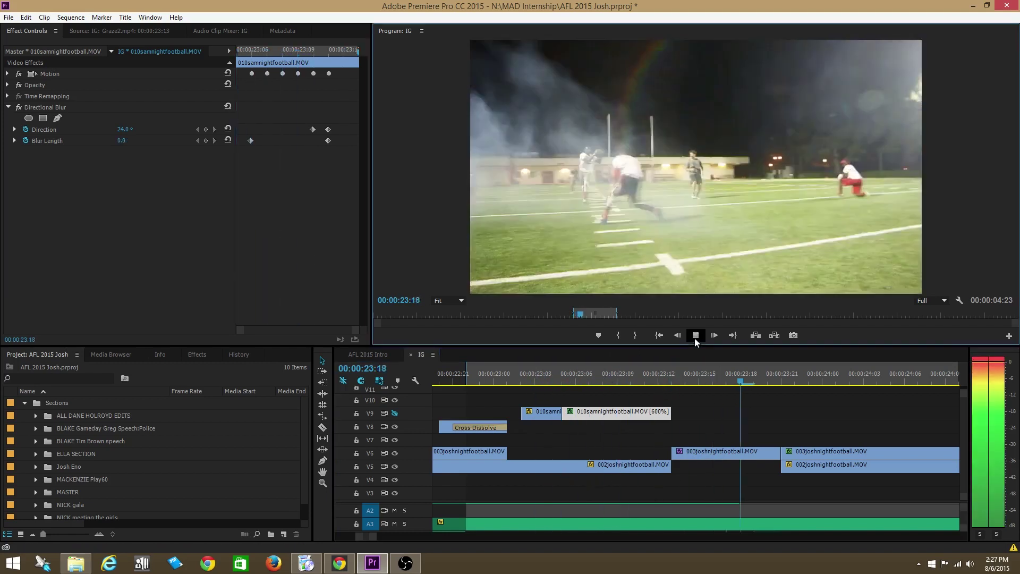
# Review the frames around the cut without the overlay, stop at 00:00:23:11, and make track V9 visible again
pyautogui.click(684, 382)
pyautogui.moveTo(684, 383)
pyautogui.mouseDown()
pyautogui.moveTo(549, 384)
pyautogui.moveTo(716, 392)
pyautogui.moveTo(508, 397)
pyautogui.moveTo(735, 391)
pyautogui.moveTo(549, 400)
pyautogui.moveTo(698, 390)
pyautogui.mouseUp()
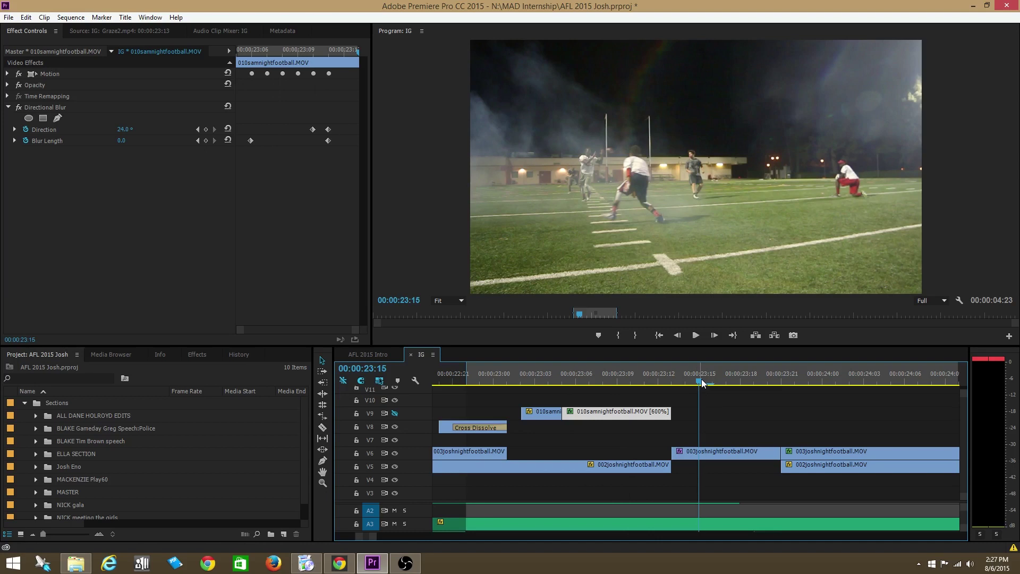
pyautogui.moveTo(702, 383); pyautogui.dragTo(561, 376)
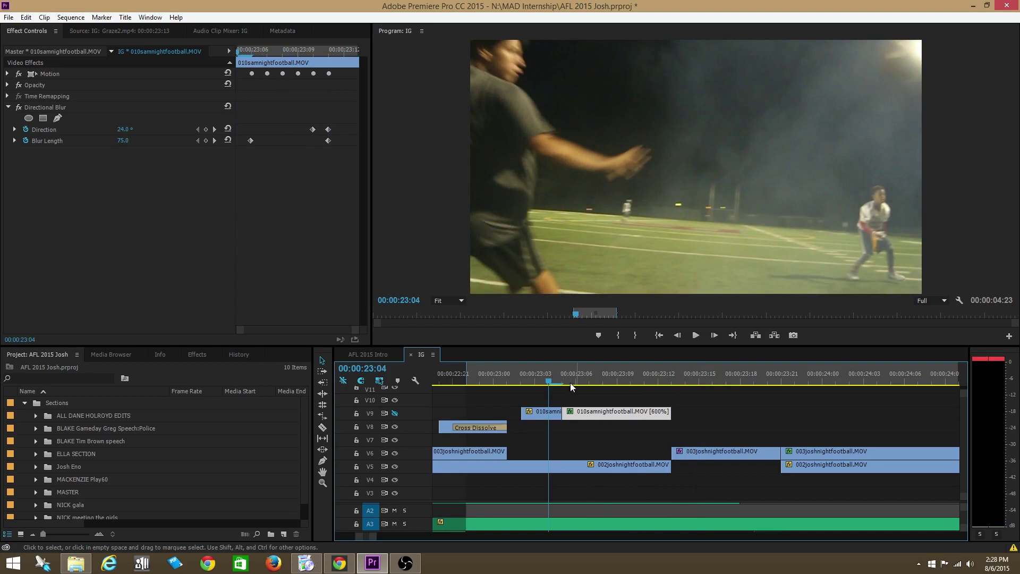
pyautogui.moveTo(570, 382); pyautogui.dragTo(638, 375)
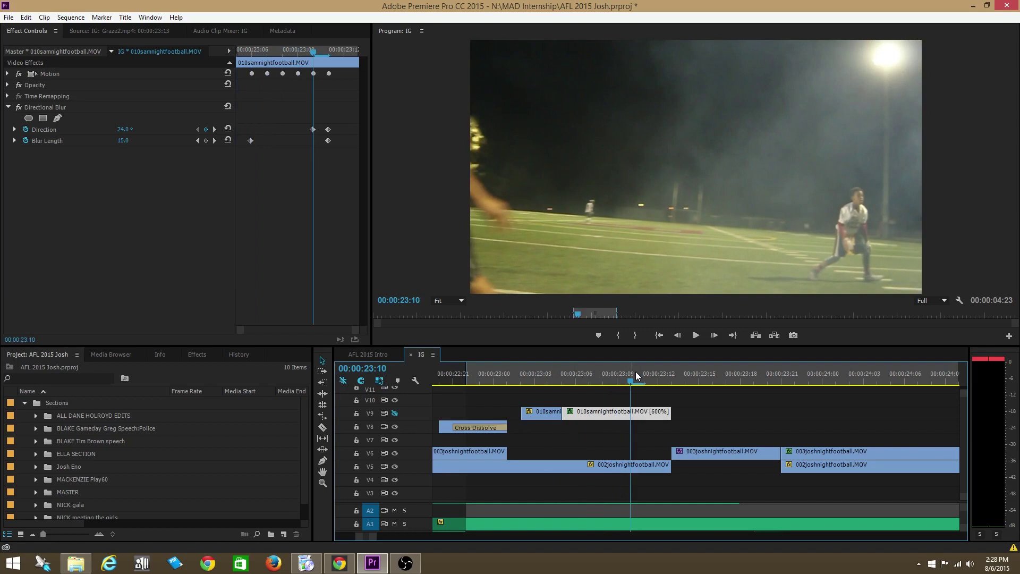
pyautogui.moveTo(656, 380)
pyautogui.mouseDown()
pyautogui.moveTo(700, 372)
pyautogui.moveTo(645, 377)
pyautogui.mouseUp()
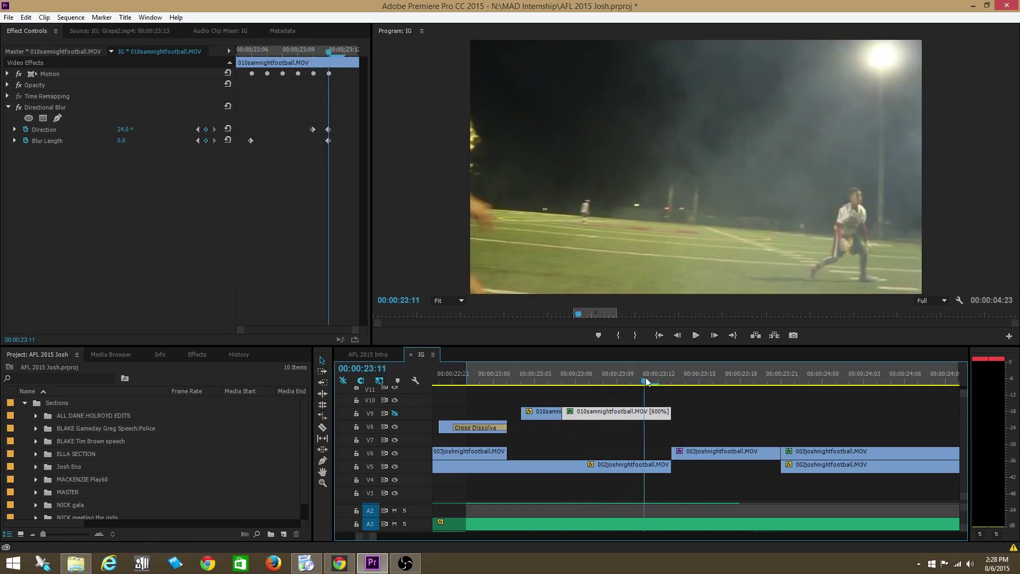
pyautogui.click(395, 413)
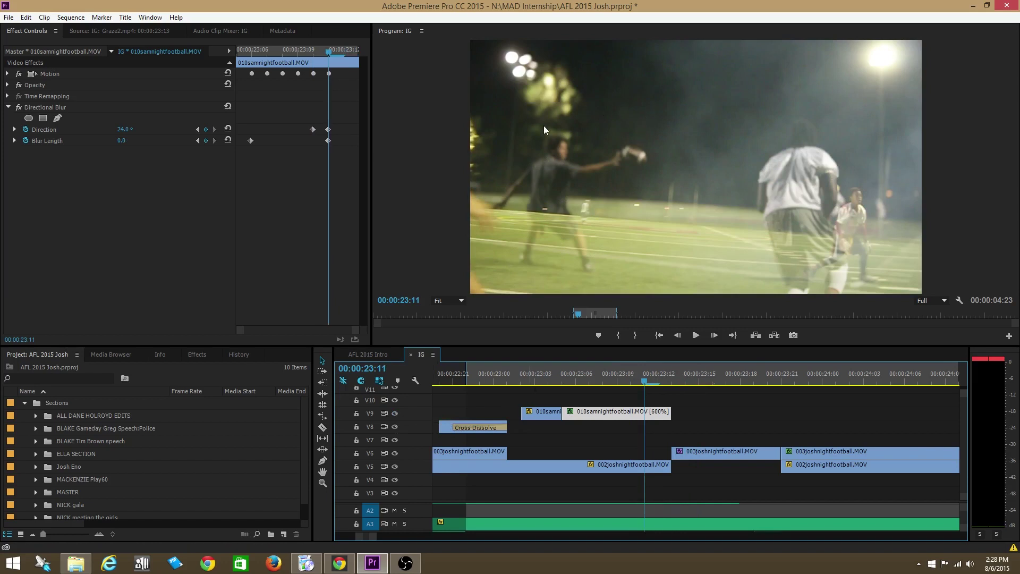
# Select the short first 010samnightfootball.MOV clip on V9 at 00:00:23:03 and inspect its Opacity and blend mode settings
pyautogui.moveTo(648, 378); pyautogui.dragTo(550, 413)
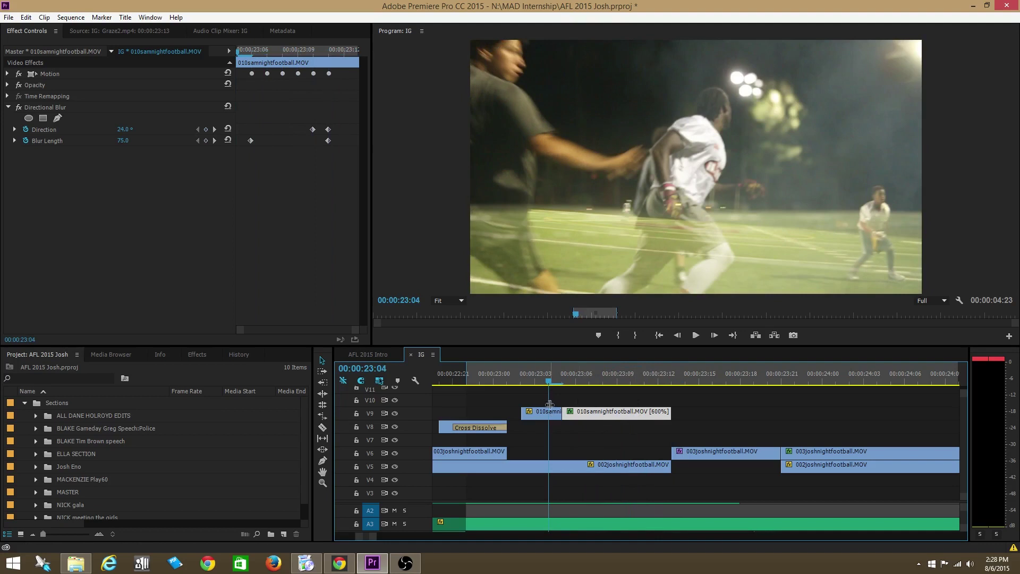
pyautogui.moveTo(551, 382); pyautogui.dragTo(535, 384)
pyautogui.click(547, 413)
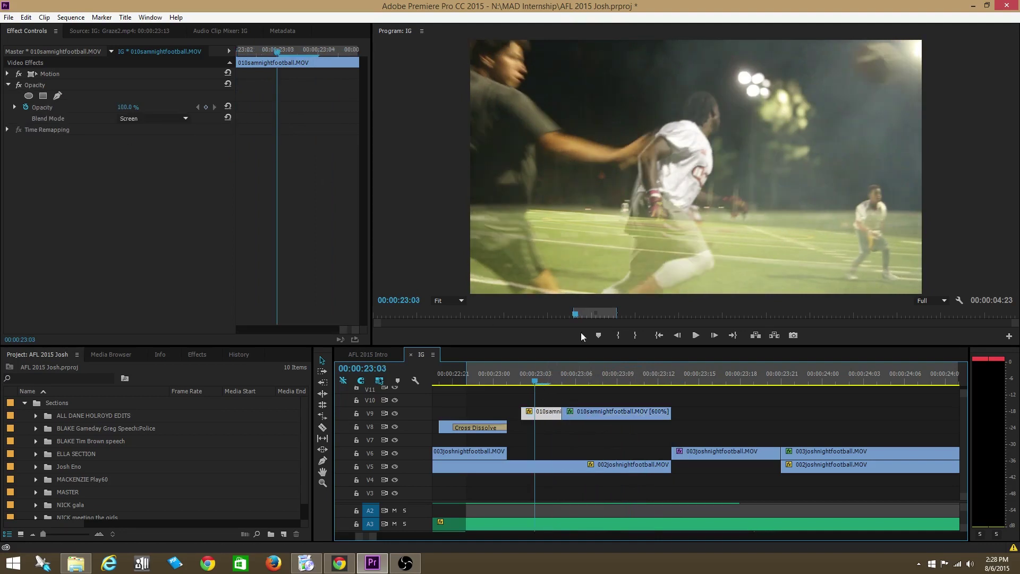
pyautogui.click(553, 375)
pyautogui.press('Left')
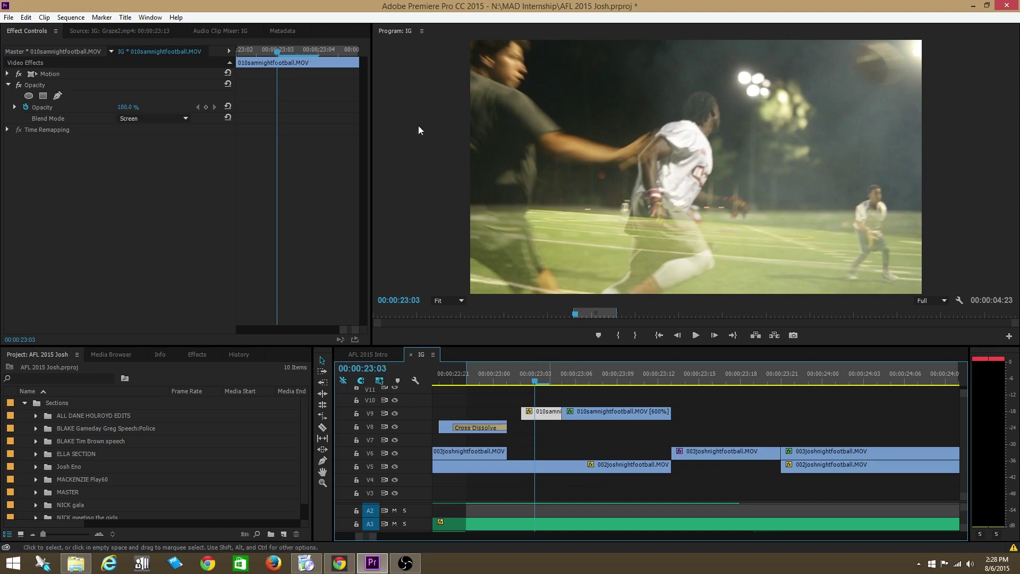
pyautogui.hotkey('ctrl', 's')
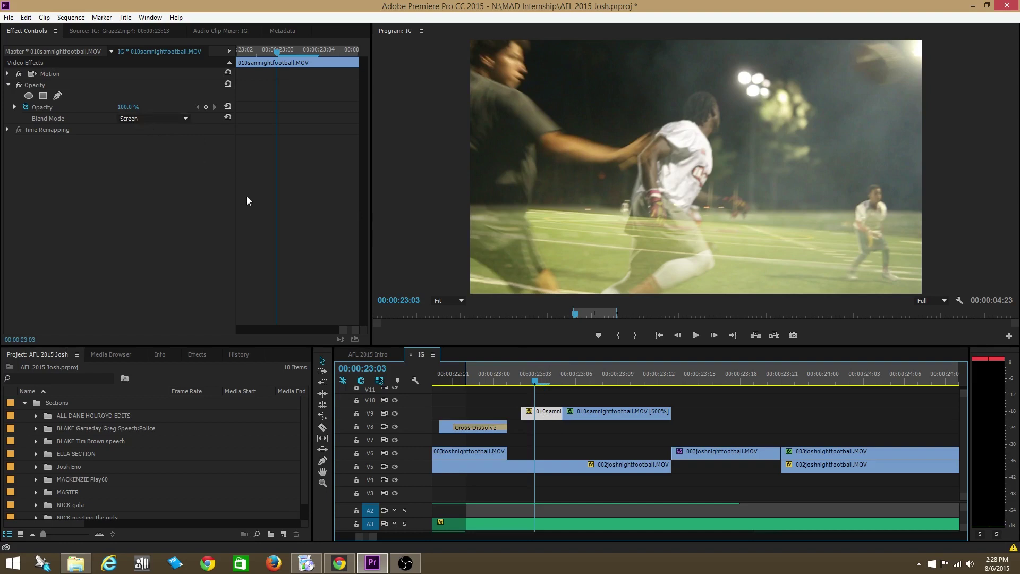
pyautogui.click(8, 85)
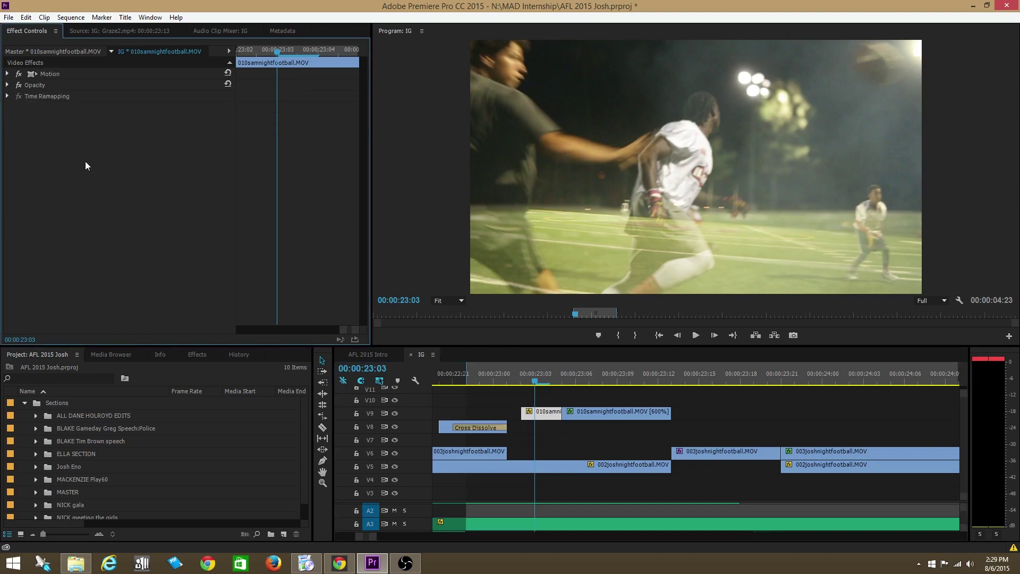
pyautogui.click(8, 85)
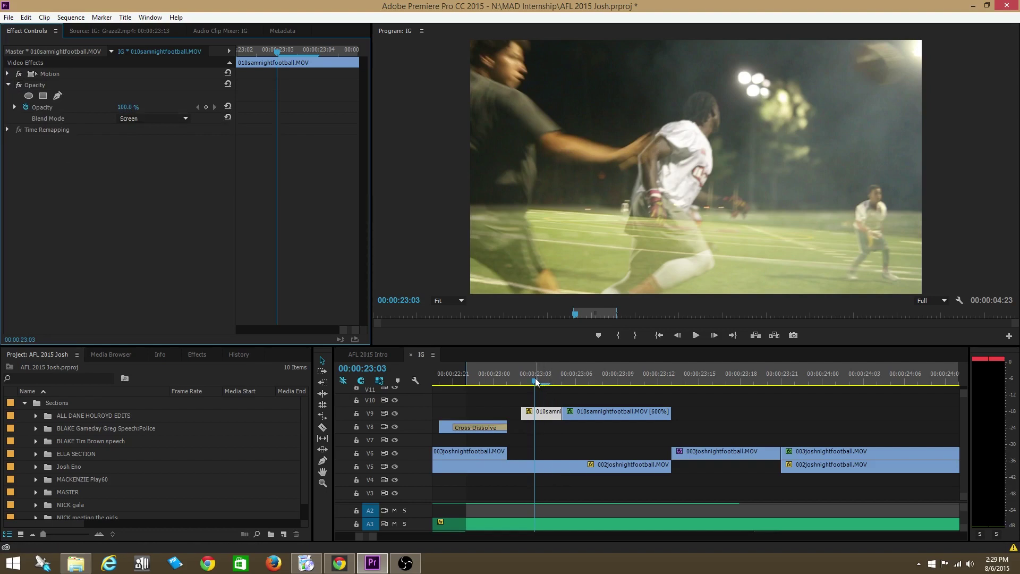
# Select the 600% 010samnightfootball.MOV clip and compare its blurred start at 00:00:23:06 with the unblurred overlay at 00:00:23:04
pyautogui.moveTo(535, 378); pyautogui.dragTo(560, 375)
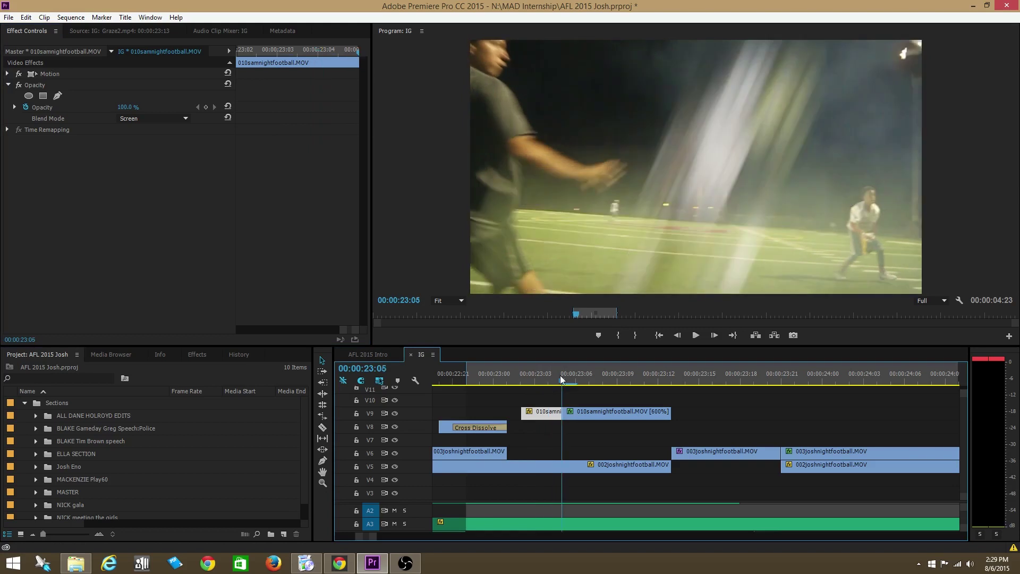
pyautogui.click(583, 409)
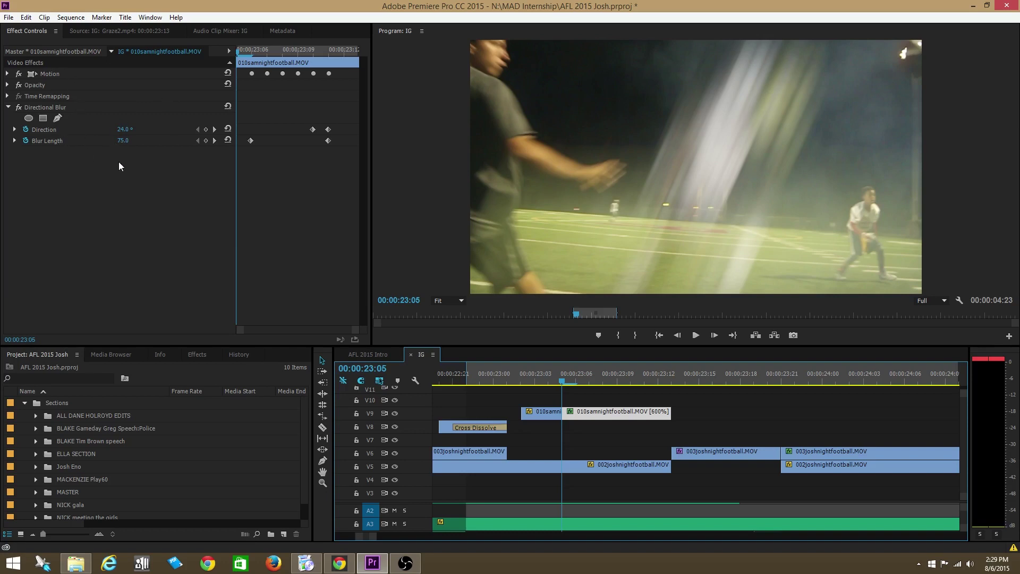
pyautogui.click(251, 50)
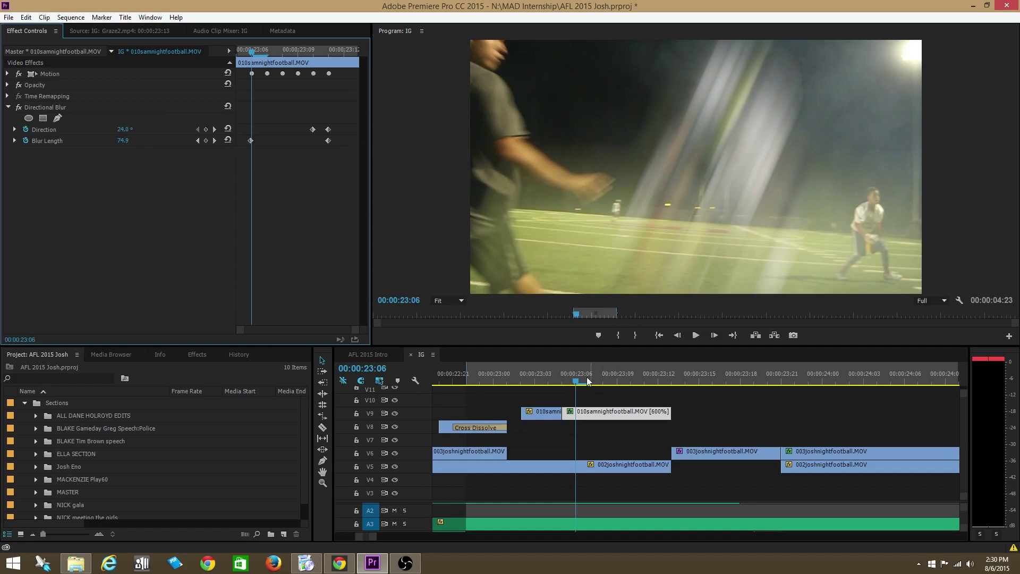
pyautogui.moveTo(589, 380); pyautogui.dragTo(549, 381)
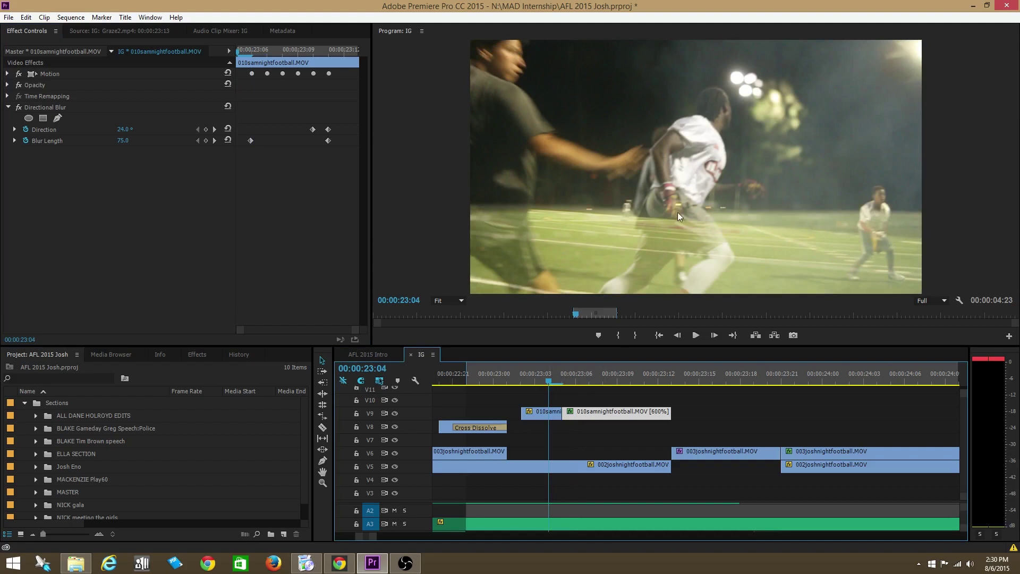
# Examine how the overlay's blur changes between 00:00:23:06 and 00:00:23:11, and hide track V9 with the playhead at 00:00:23:06
pyautogui.click(561, 377)
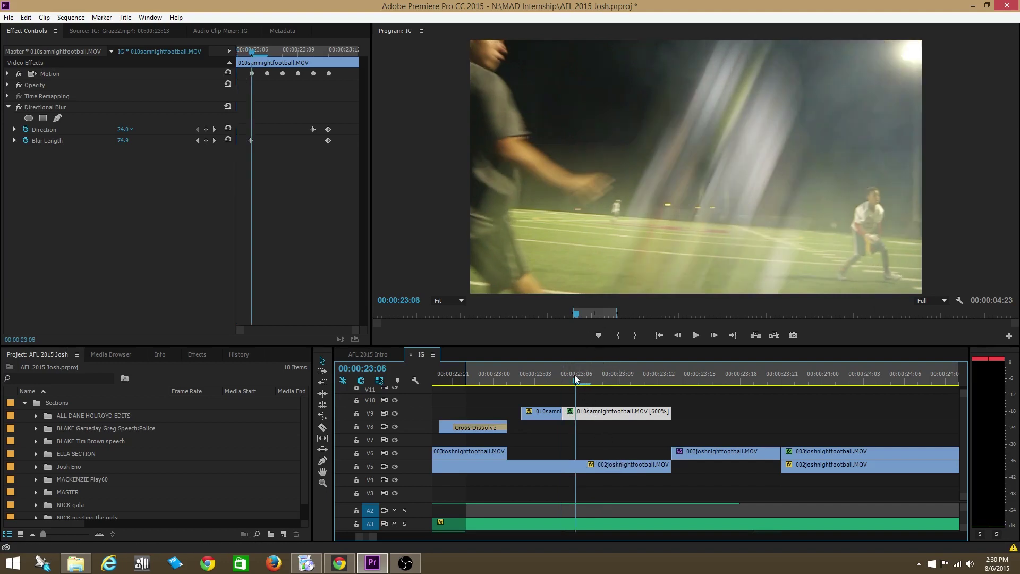
pyautogui.moveTo(575, 374); pyautogui.dragTo(589, 374)
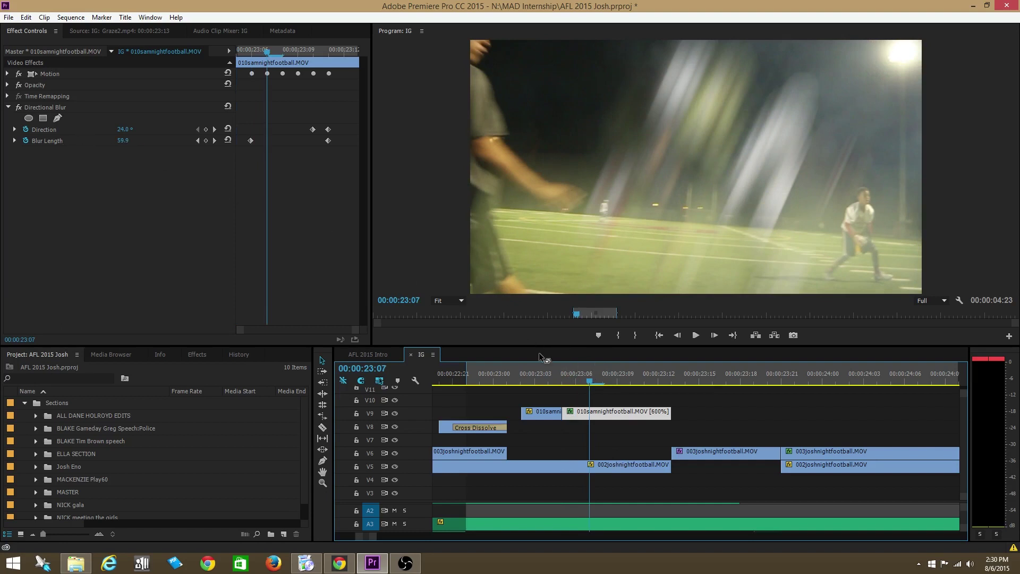
pyautogui.moveTo(601, 379); pyautogui.dragTo(643, 373)
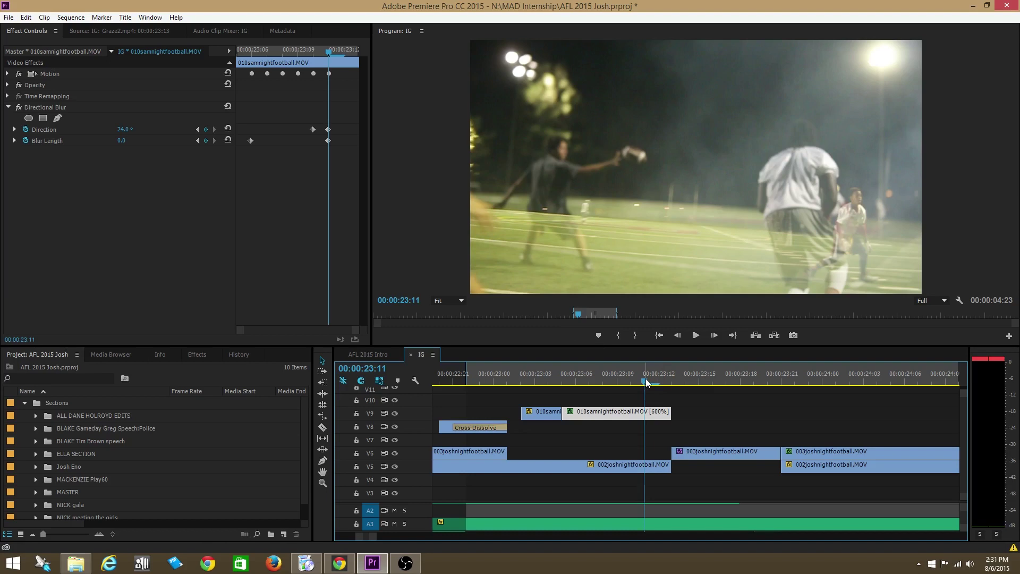
pyautogui.moveTo(649, 382); pyautogui.dragTo(581, 387)
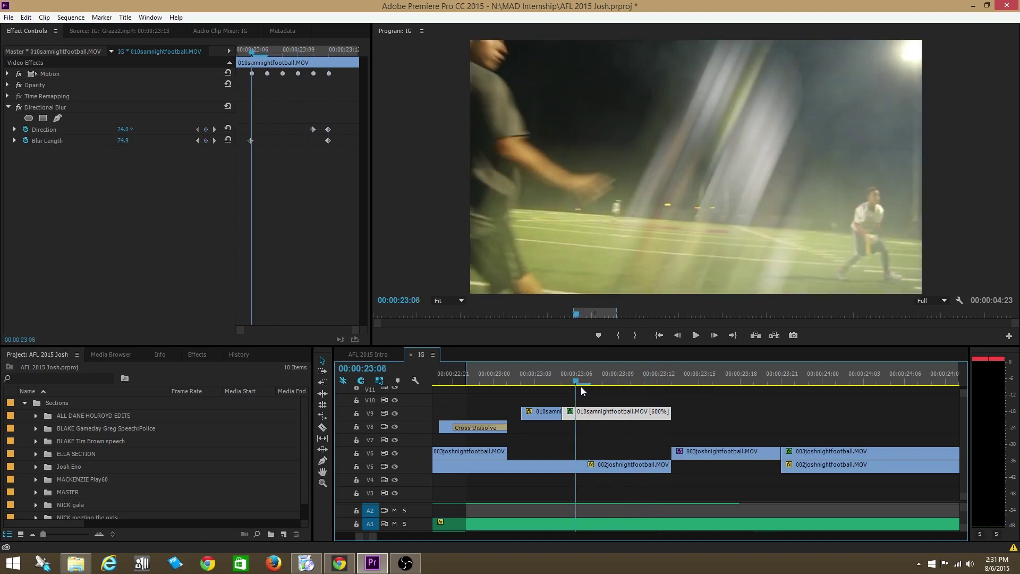
pyautogui.click(394, 414)
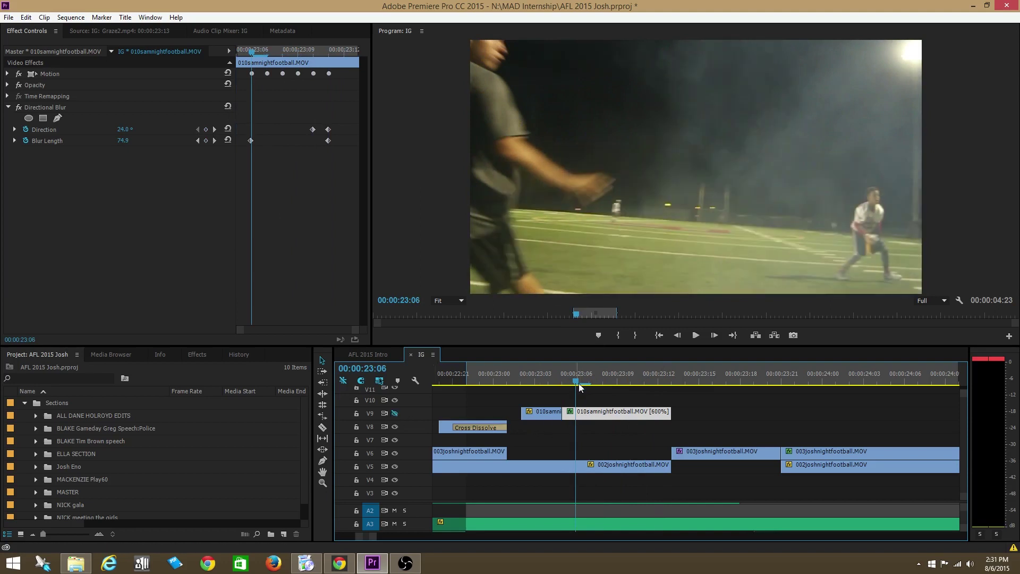
# Check the underlying footage without the overlay up to 00:00:23:10, and make track V9 visible again
pyautogui.moveTo(583, 381); pyautogui.dragTo(582, 402)
pyautogui.moveTo(564, 382); pyautogui.dragTo(630, 394)
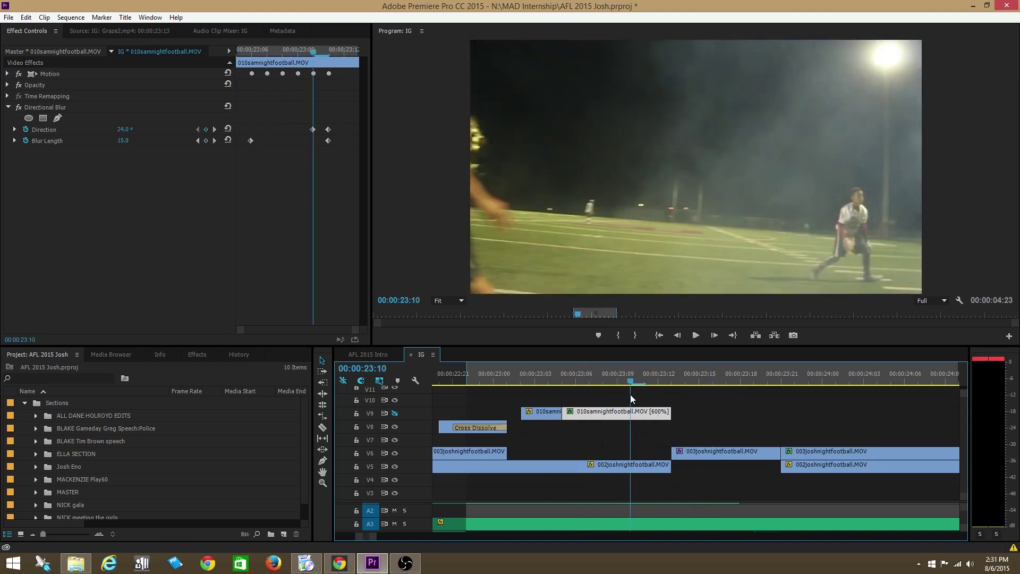
pyautogui.click(394, 413)
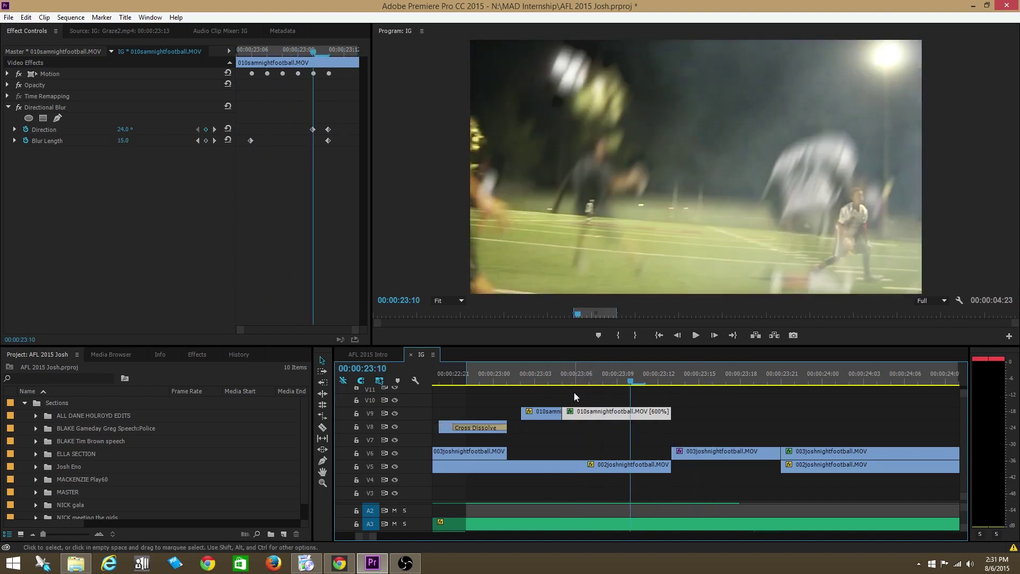
# Play the whip transition with the overlay from 00:00:23:01, replay it from 00:00:23:02, and stop at 00:00:23:23
pyautogui.moveTo(574, 380); pyautogui.dragTo(501, 384)
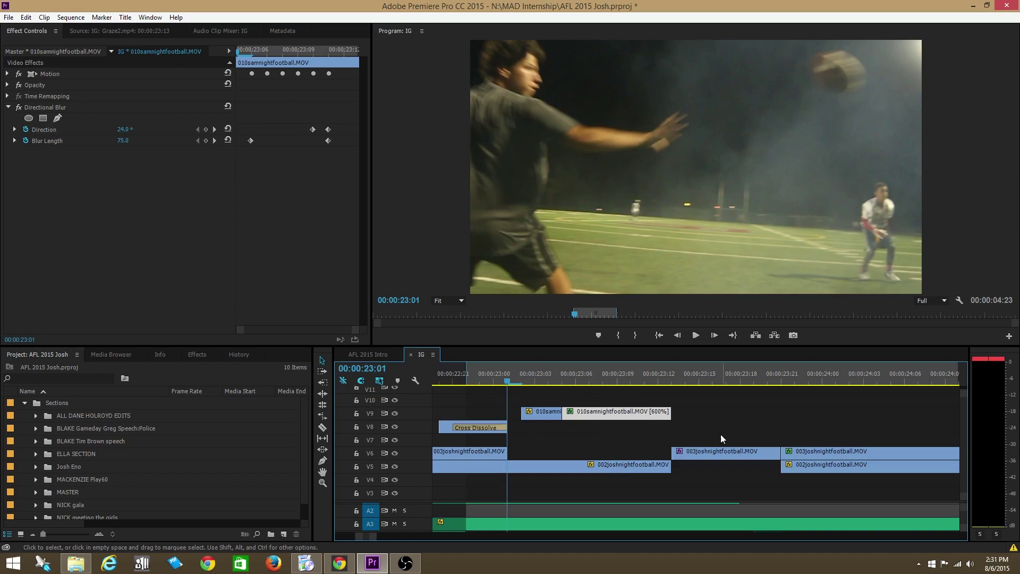
pyautogui.click(696, 335)
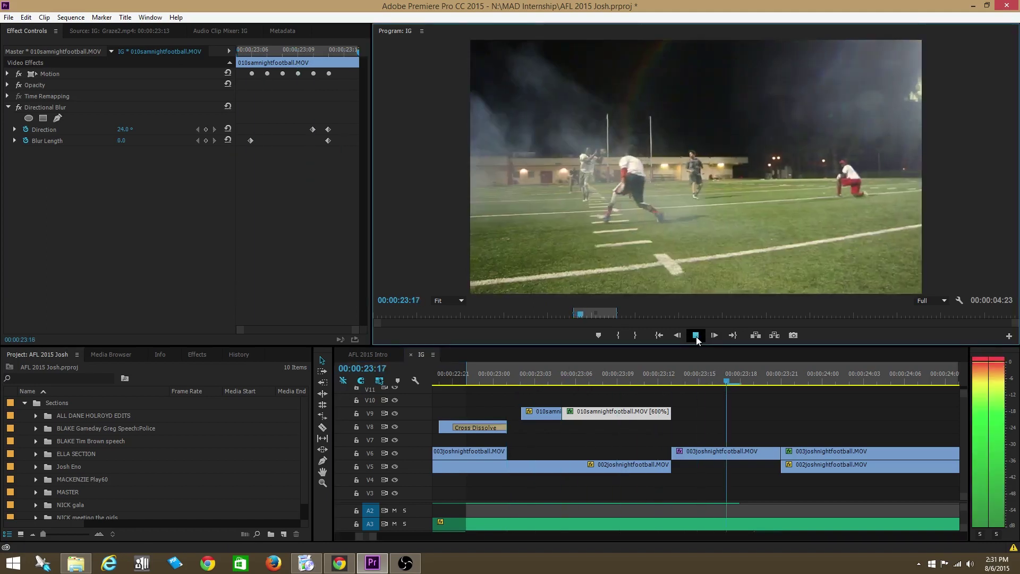
pyautogui.click(518, 378)
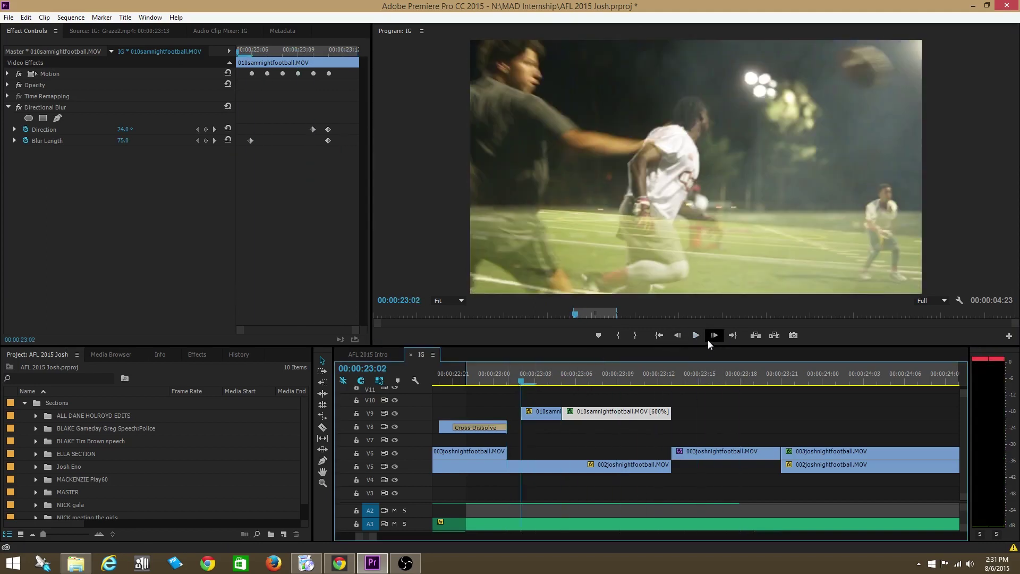
pyautogui.click(701, 336)
pyautogui.click(700, 336)
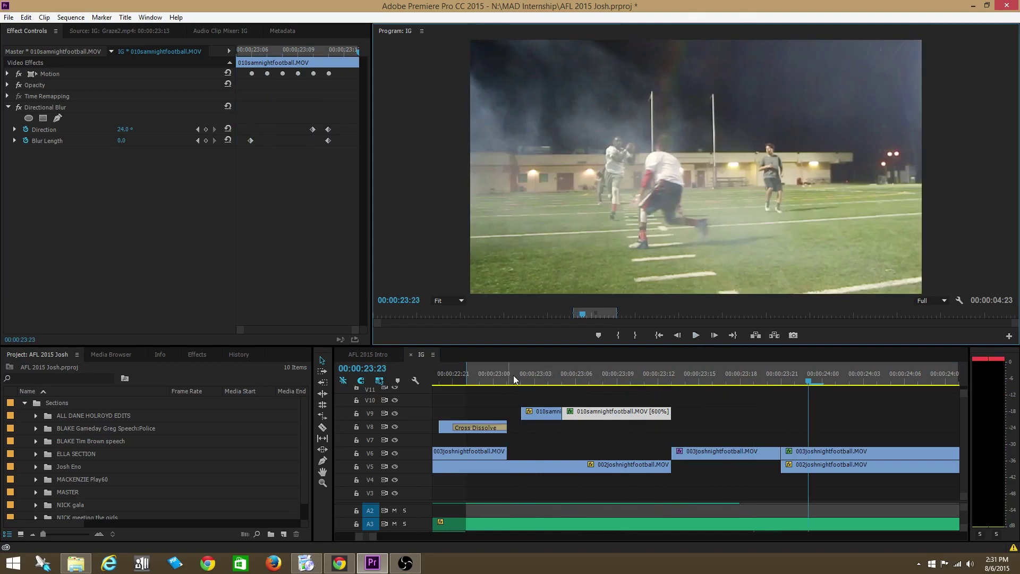
# Return to the overlay's first frame at 00:00:23:02 and step through its unblurred opening to 00:00:23:04
pyautogui.moveTo(514, 375)
pyautogui.mouseDown()
pyautogui.moveTo(703, 380)
pyautogui.moveTo(530, 387)
pyautogui.moveTo(709, 384)
pyautogui.moveTo(506, 401)
pyautogui.moveTo(518, 394)
pyautogui.moveTo(514, 373)
pyautogui.moveTo(527, 373)
pyautogui.mouseUp()
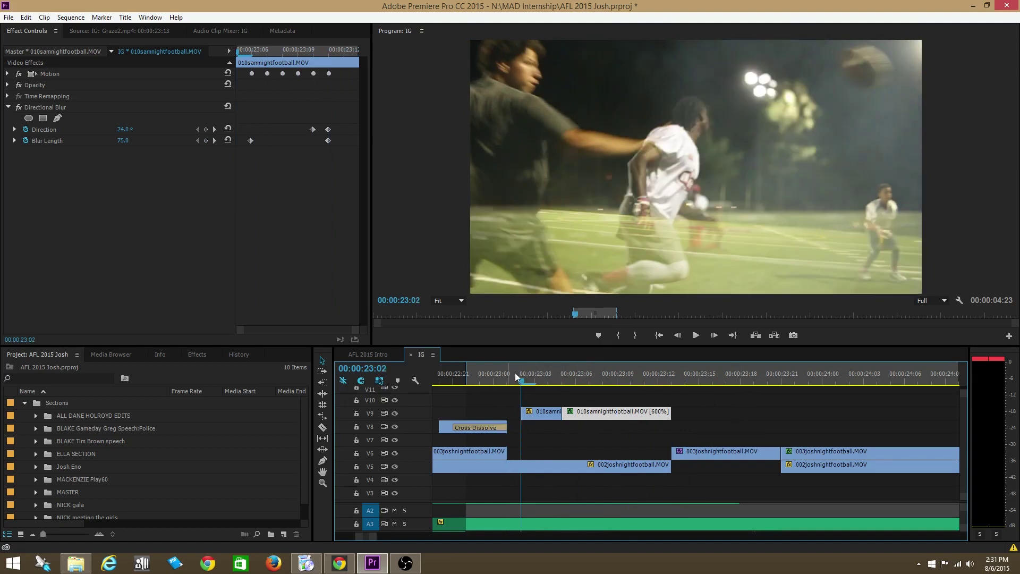
pyautogui.moveTo(520, 379)
pyautogui.mouseDown()
pyautogui.moveTo(700, 387)
pyautogui.moveTo(534, 392)
pyautogui.moveTo(727, 385)
pyautogui.moveTo(502, 393)
pyautogui.moveTo(658, 370)
pyautogui.moveTo(494, 374)
pyautogui.moveTo(521, 379)
pyautogui.mouseUp()
pyautogui.press('Right')
pyautogui.press('Right')
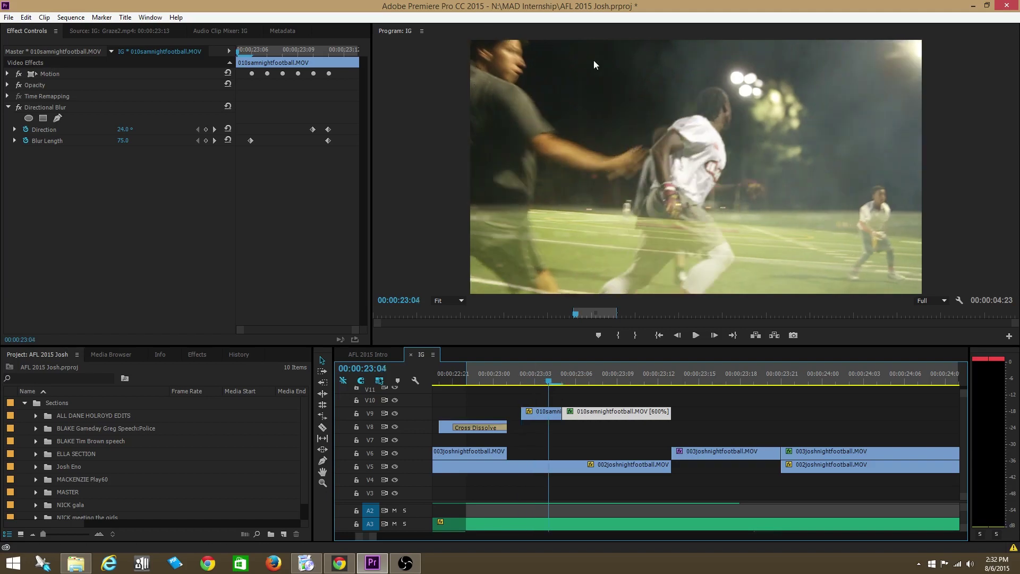
# Examine the end of the overlay at 00:00:23:12 and compare its Directional Blur at 00:00:23:10 and 00:00:23:11
pyautogui.moveTo(558, 375); pyautogui.dragTo(663, 374)
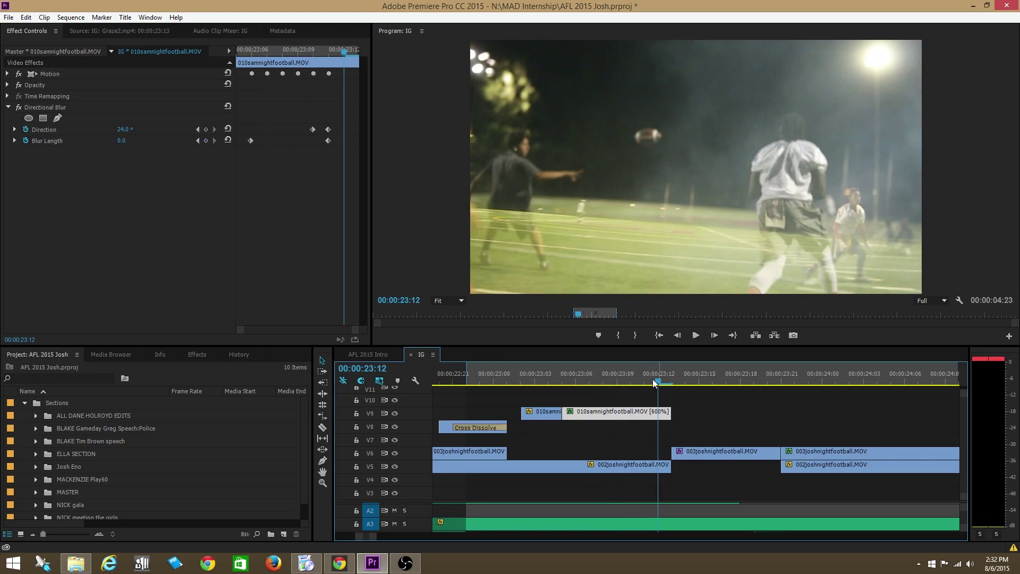
pyautogui.moveTo(655, 382)
pyautogui.mouseDown()
pyautogui.moveTo(576, 384)
pyautogui.moveTo(648, 373)
pyautogui.mouseUp()
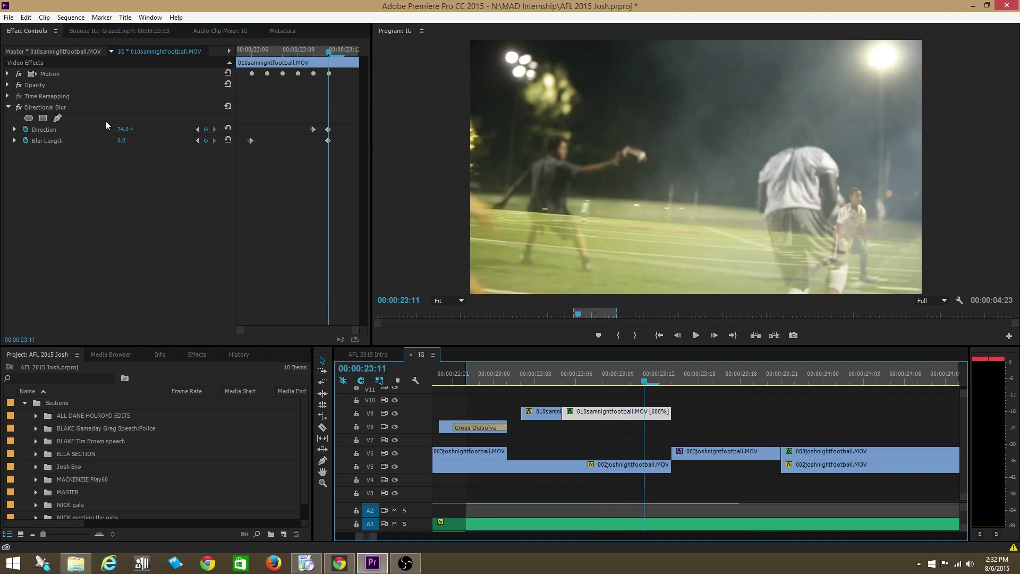
pyautogui.moveTo(644, 374)
pyautogui.mouseDown()
pyautogui.moveTo(582, 374)
pyautogui.moveTo(630, 368)
pyautogui.mouseUp()
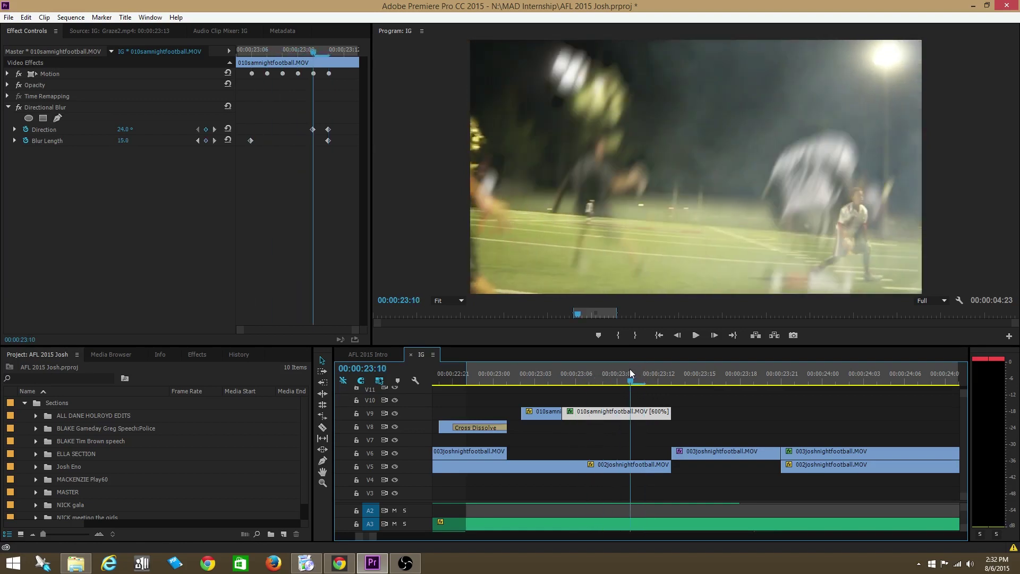
pyautogui.click(642, 364)
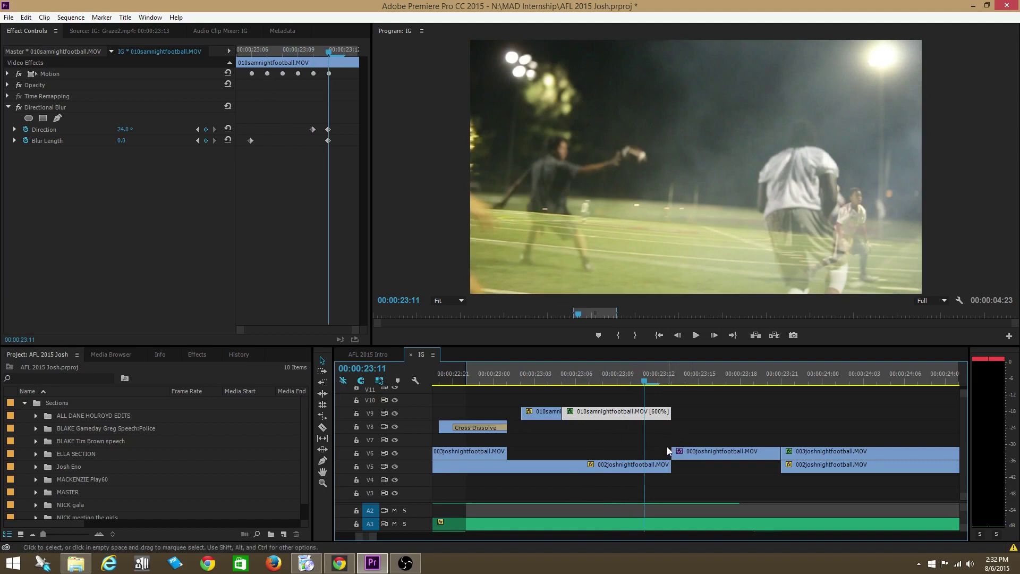
# Revisit the overlay frame at 00:00:23:12 and inspect the blur at 00:00:23:09 and 00:00:23:10
pyautogui.hotkey('ctrl', 's')
pyautogui.moveTo(654, 380)
pyautogui.mouseDown()
pyautogui.moveTo(592, 381)
pyautogui.moveTo(665, 380)
pyautogui.moveTo(566, 372)
pyautogui.moveTo(657, 368)
pyautogui.mouseUp()
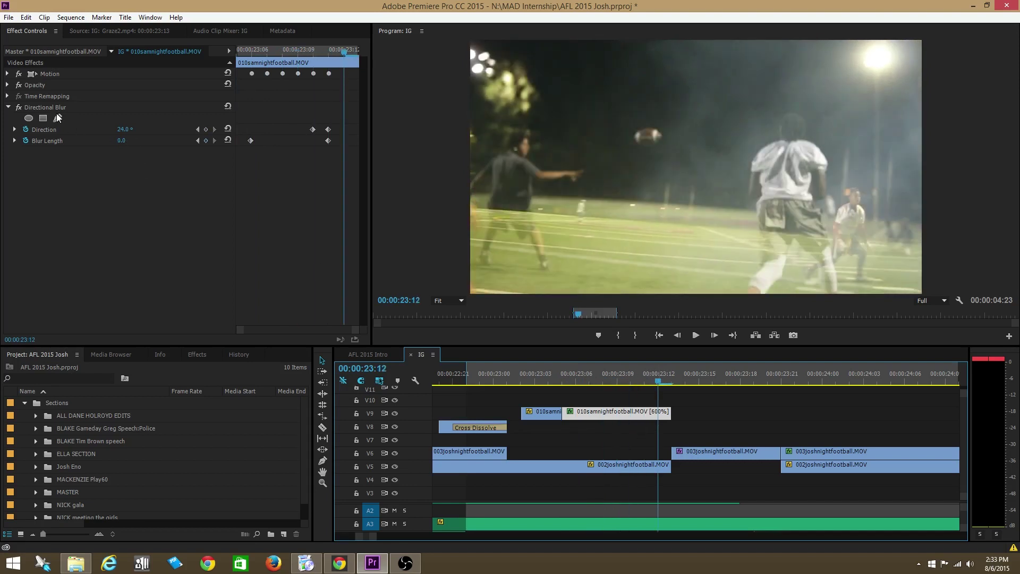
pyautogui.moveTo(633, 375)
pyautogui.mouseDown()
pyautogui.moveTo(746, 375)
pyautogui.moveTo(623, 383)
pyautogui.mouseUp()
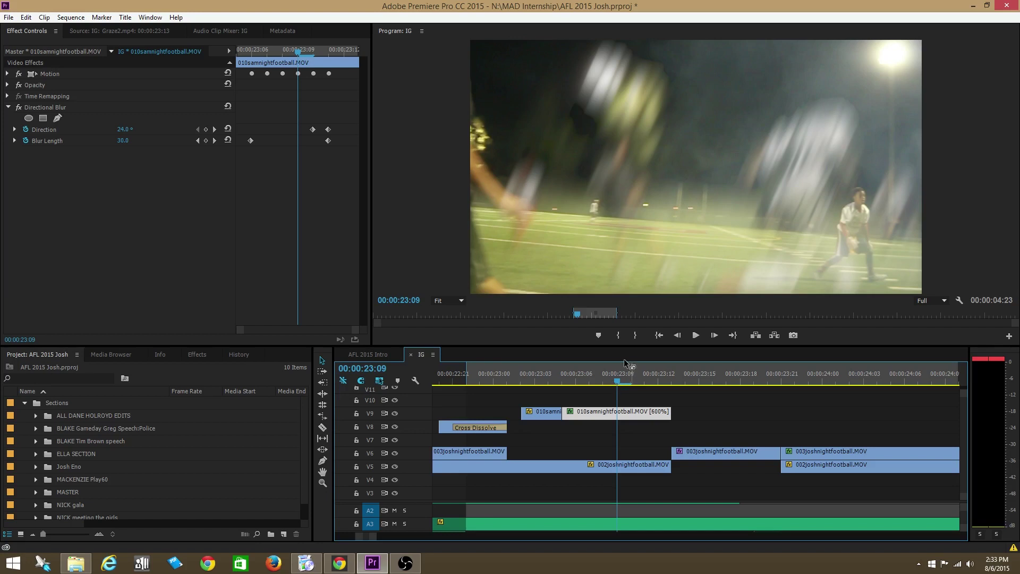
pyautogui.press('Right')
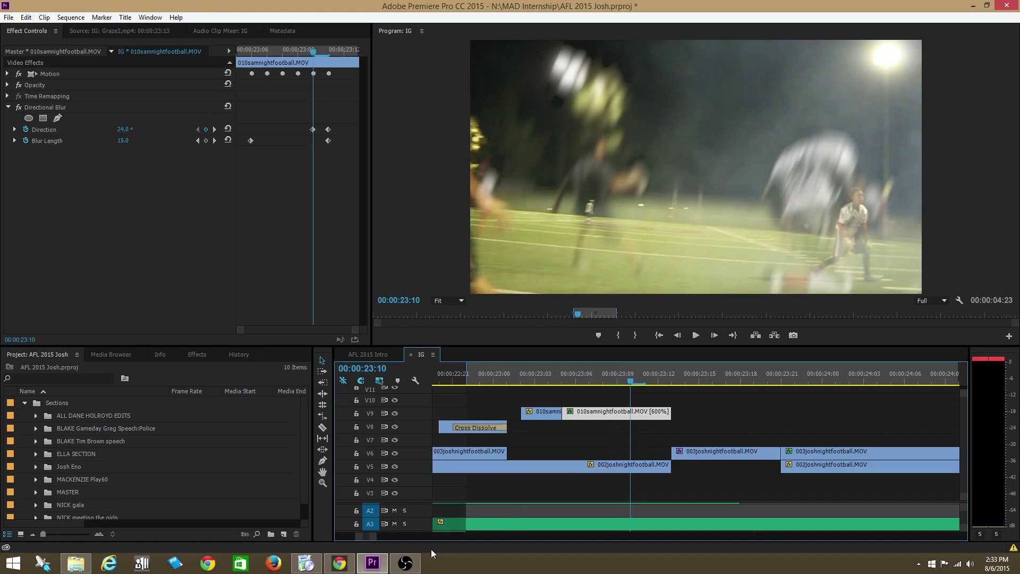
# Show a wider stretch of the sequence, play it from 00:00:21:00 past the transition, and return the playhead to 00:00:23:14
pyautogui.moveTo(374, 536); pyautogui.dragTo(454, 500)
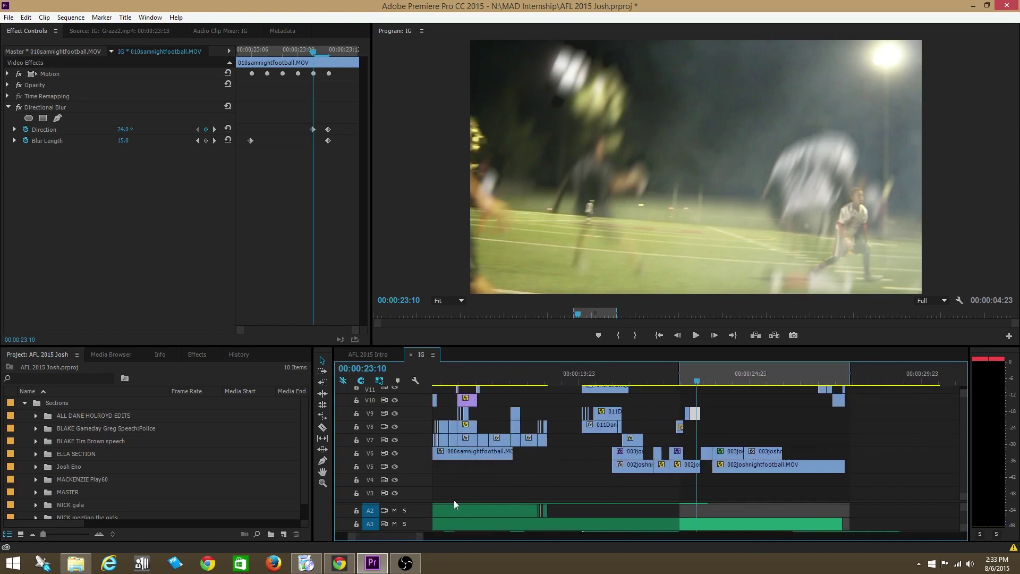
pyautogui.press('j')
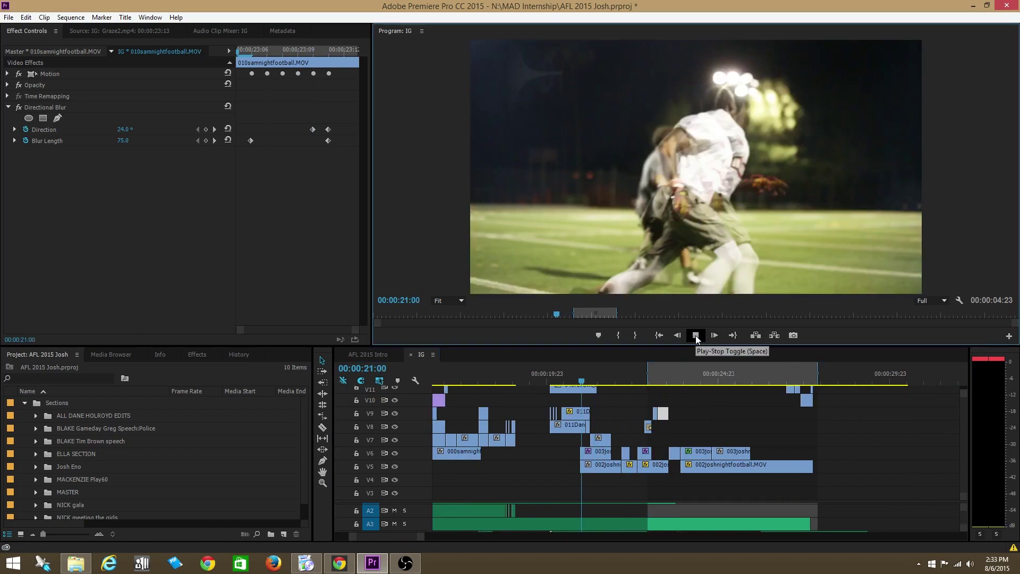
pyautogui.click(695, 335)
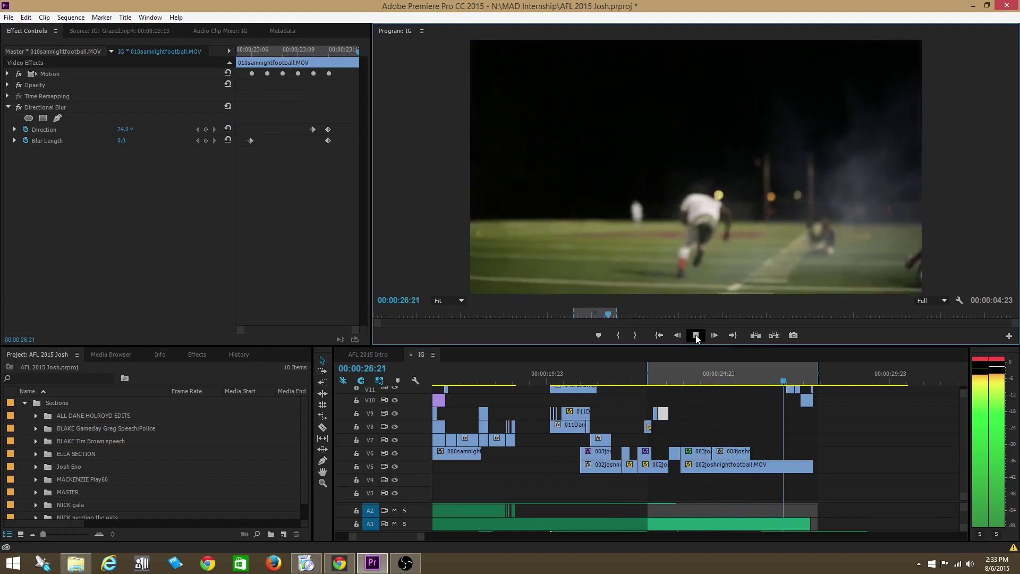
pyautogui.click(696, 335)
pyautogui.moveTo(687, 372)
pyautogui.mouseDown()
pyautogui.moveTo(654, 372)
pyautogui.moveTo(690, 359)
pyautogui.moveTo(643, 381)
pyautogui.moveTo(676, 362)
pyautogui.moveTo(670, 377)
pyautogui.mouseUp()
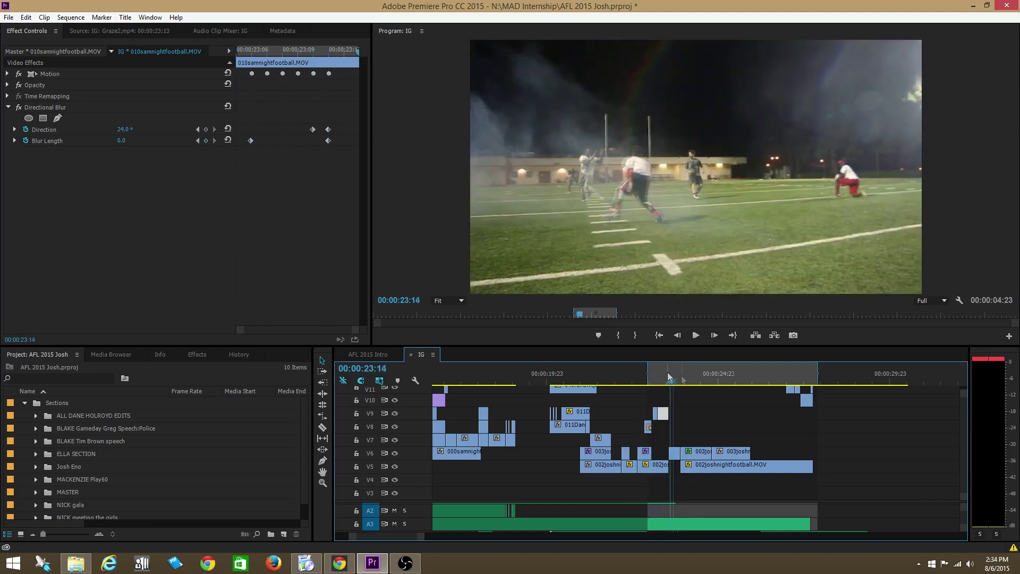